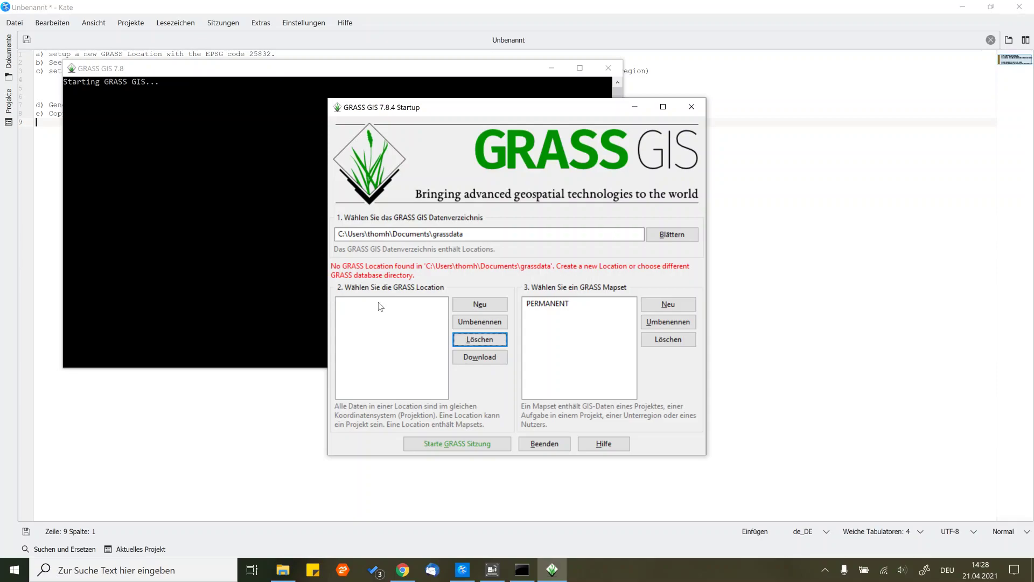
# Begin a new GRASS location named Testsite with the title GW Mod.
pyautogui.click(465, 305)
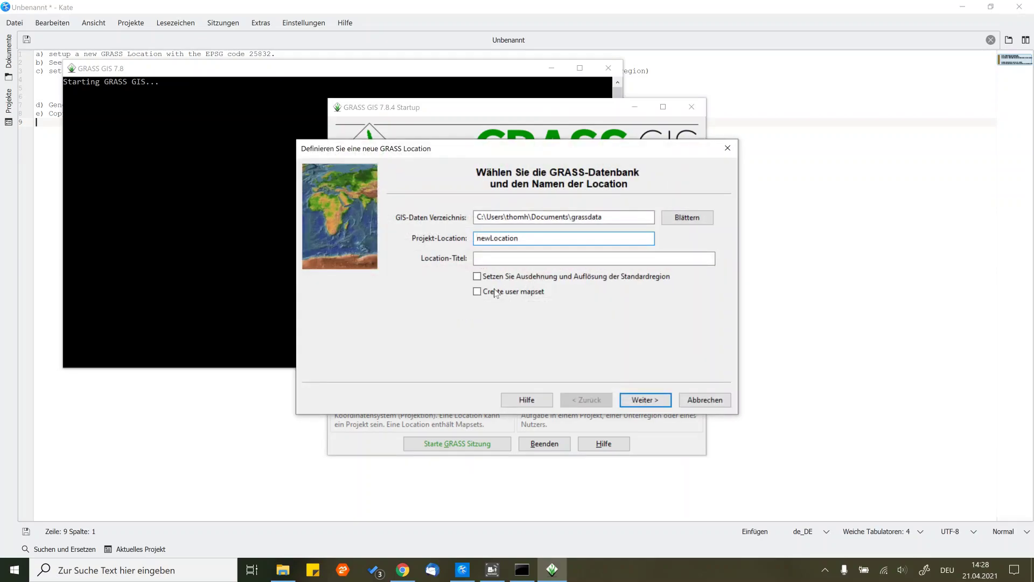
pyautogui.doubleClick(477, 238)
pyautogui.write('Testsite')
pyautogui.click(477, 259)
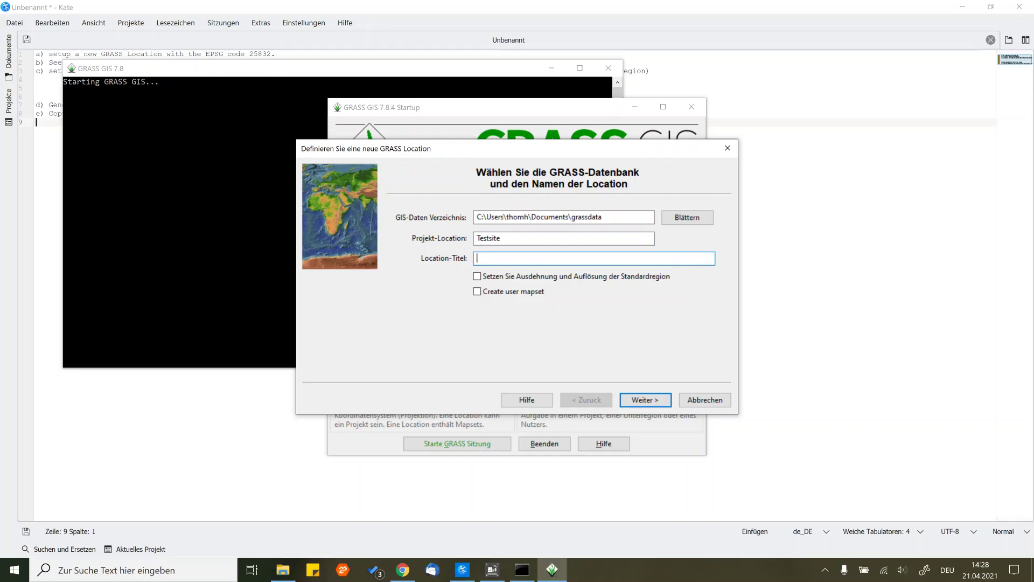
pyautogui.write('GW Mod')
pyautogui.click(649, 399)
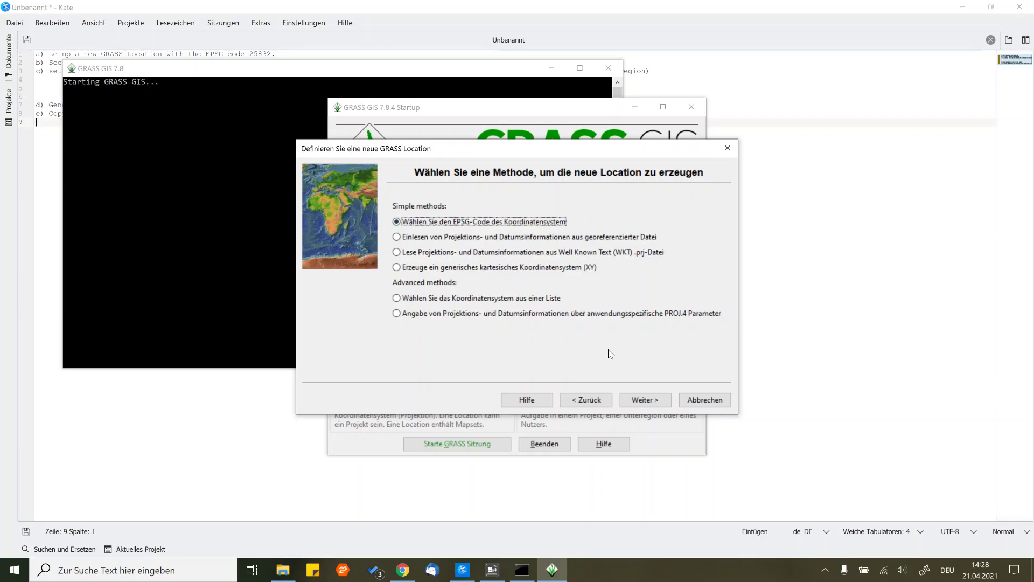
# Assign EPSG code 25832 with the datum transformation for the whole etrs89 region, finish the location and start a session in it.
pyautogui.click(645, 400)
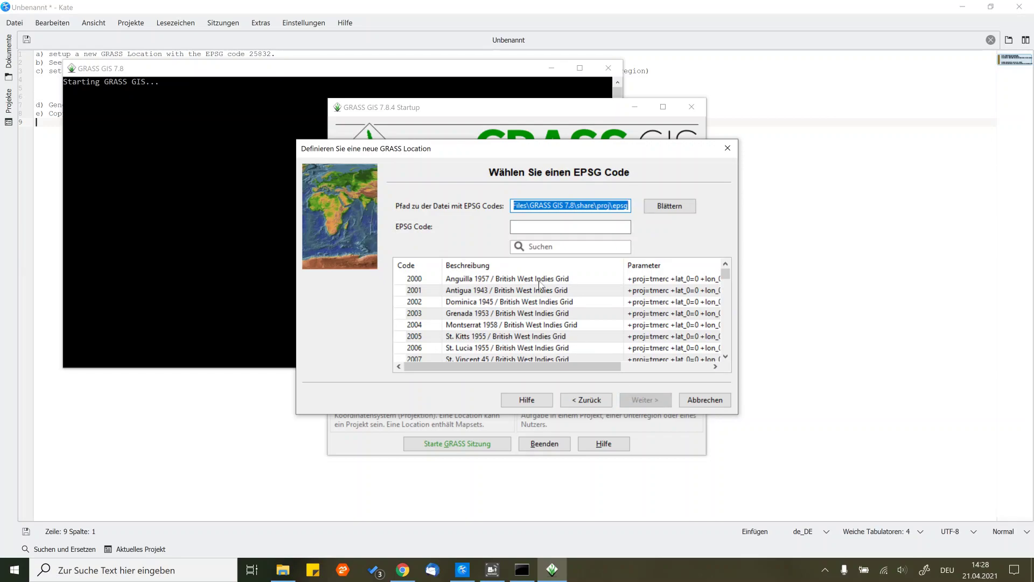
pyautogui.click(570, 227)
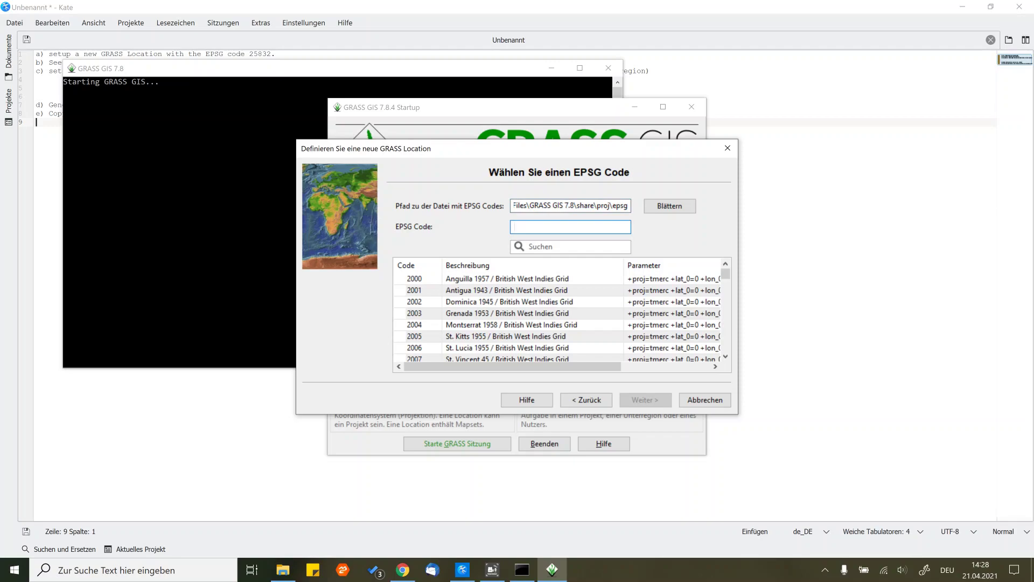
pyautogui.write('25832')
pyautogui.click(645, 401)
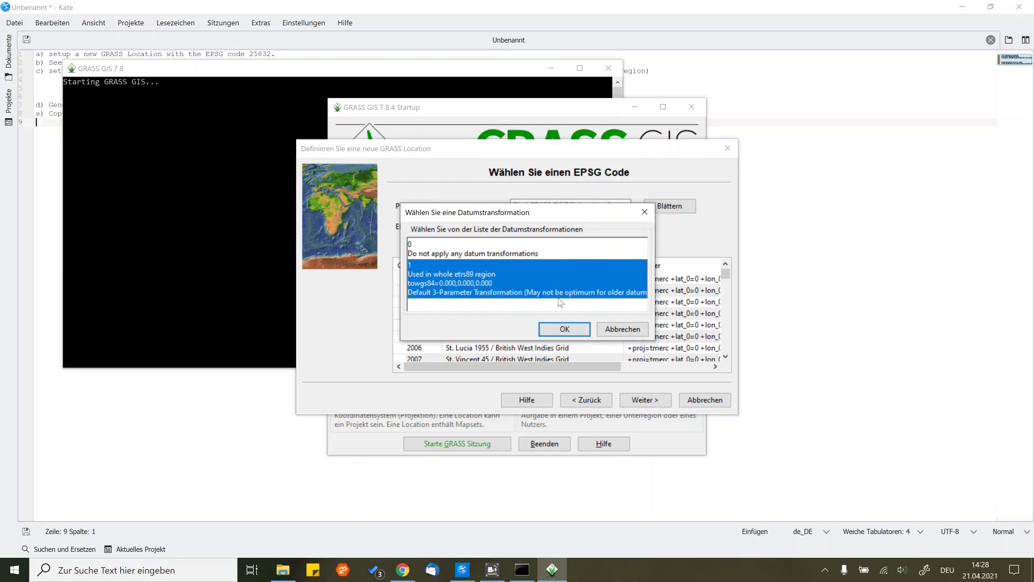
pyautogui.click(564, 327)
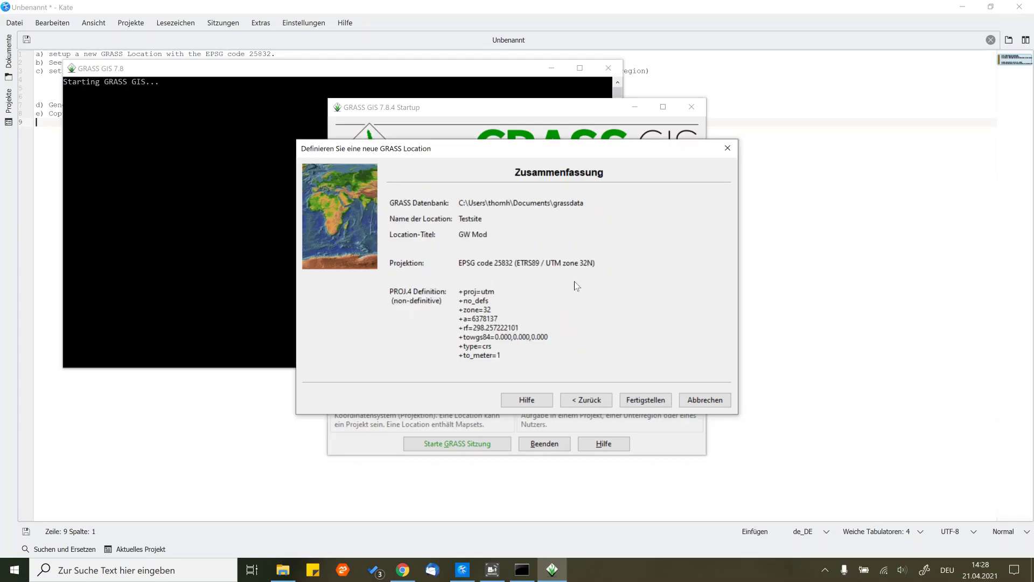
pyautogui.click(652, 399)
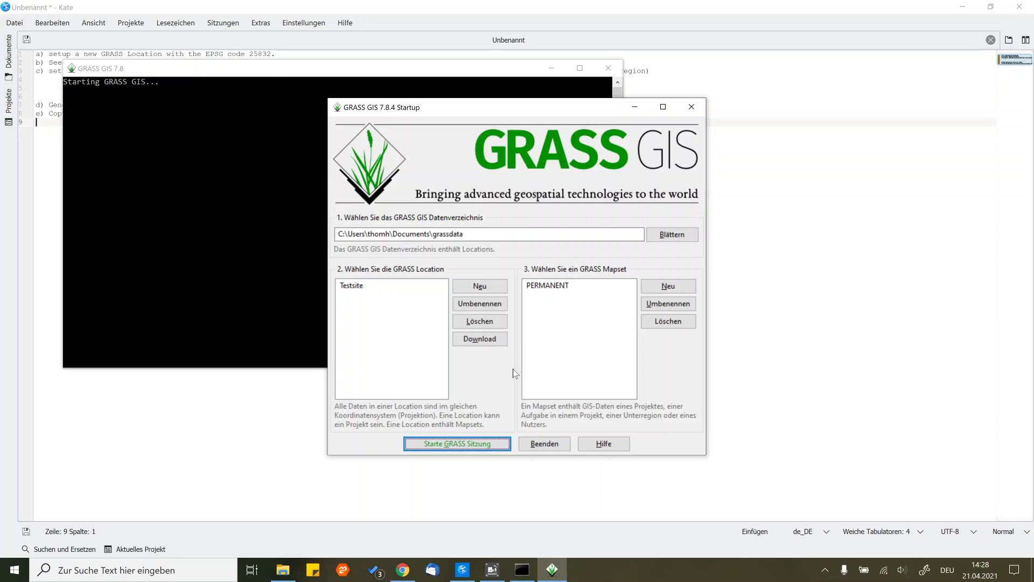
pyautogui.click(485, 444)
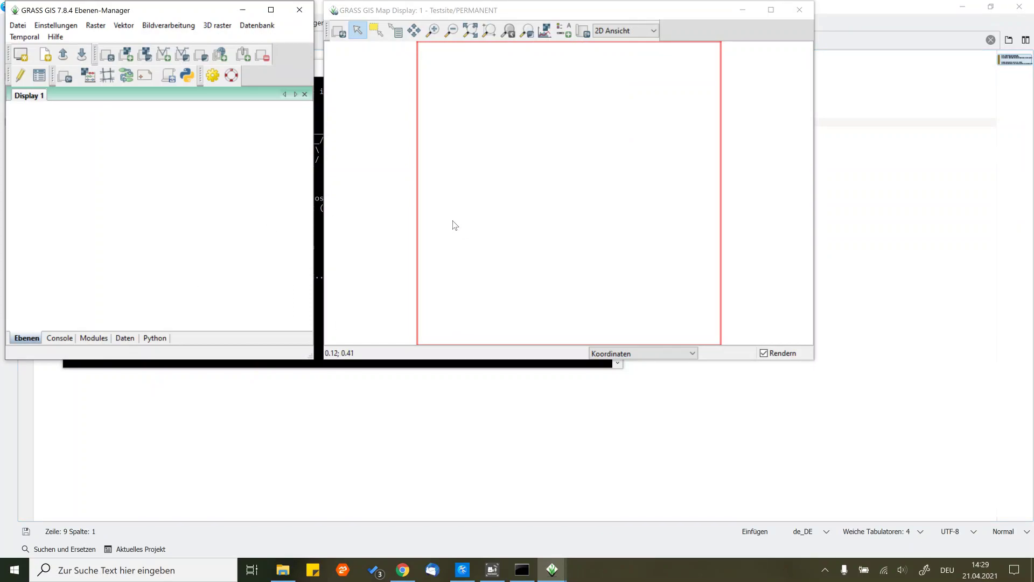
# Print the current computational region and examine its projection, bounds, resolution and cell settings.
pyautogui.click(75, 31)
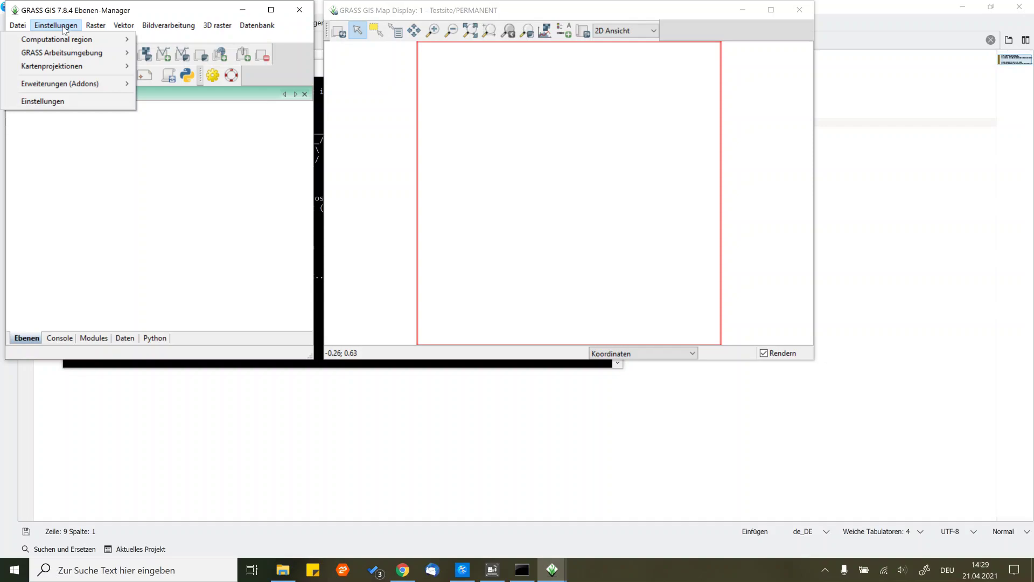
pyautogui.moveTo(81, 39)
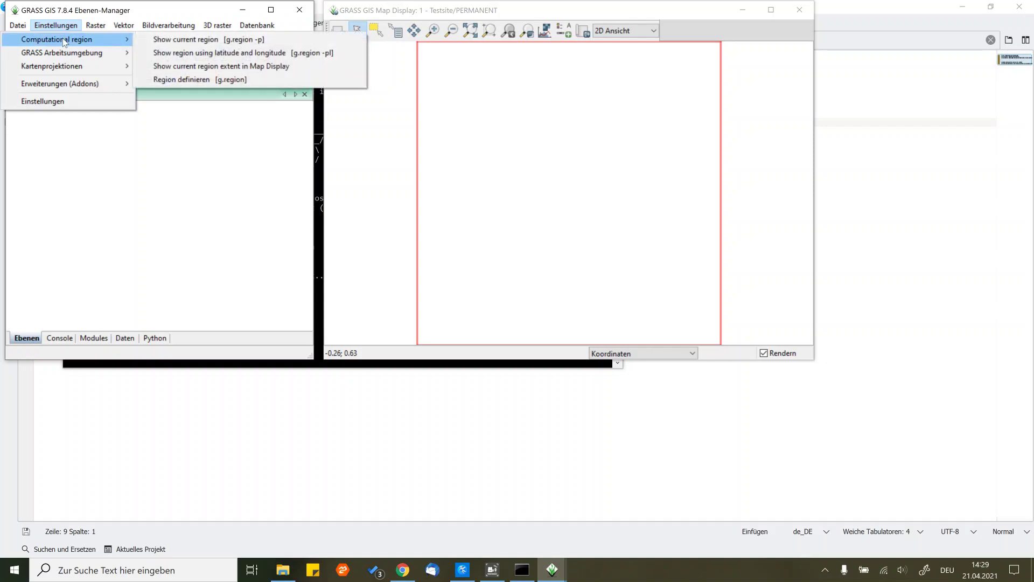
pyautogui.click(175, 43)
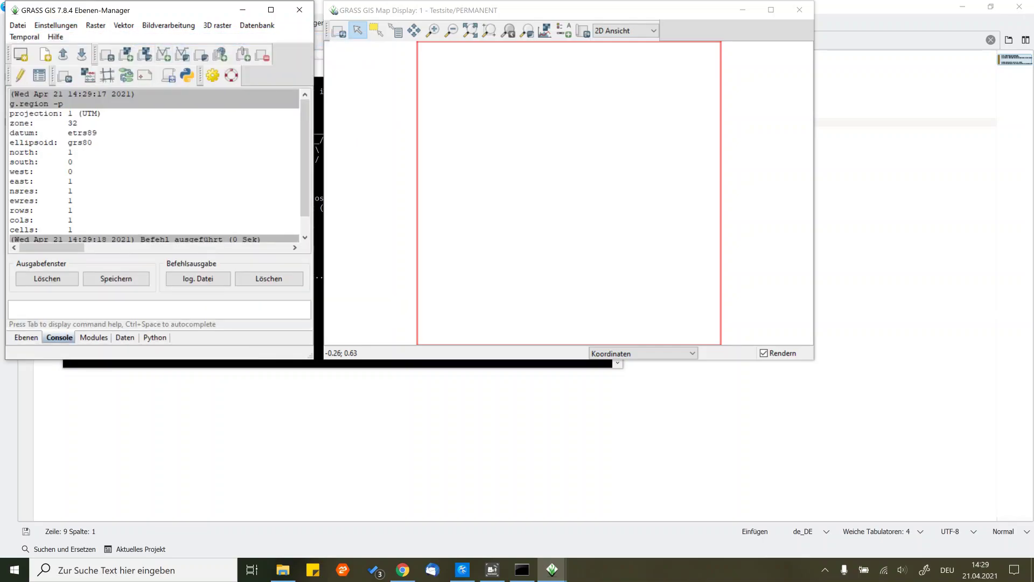
pyautogui.moveTo(92, 143); pyautogui.dragTo(10, 113)
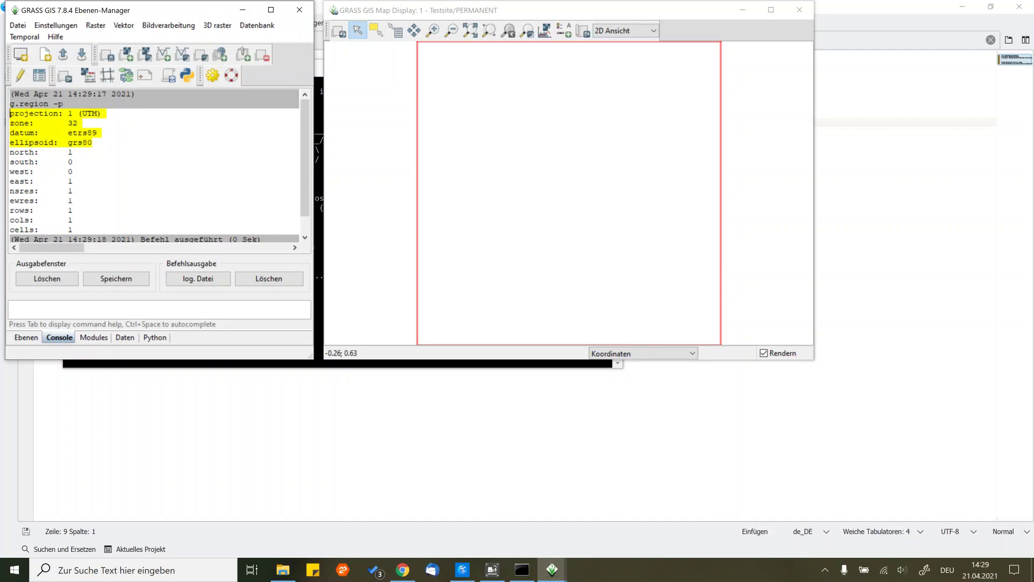
pyautogui.scroll(-1, 154, 166)
pyautogui.moveTo(9, 132); pyautogui.dragTo(71, 210)
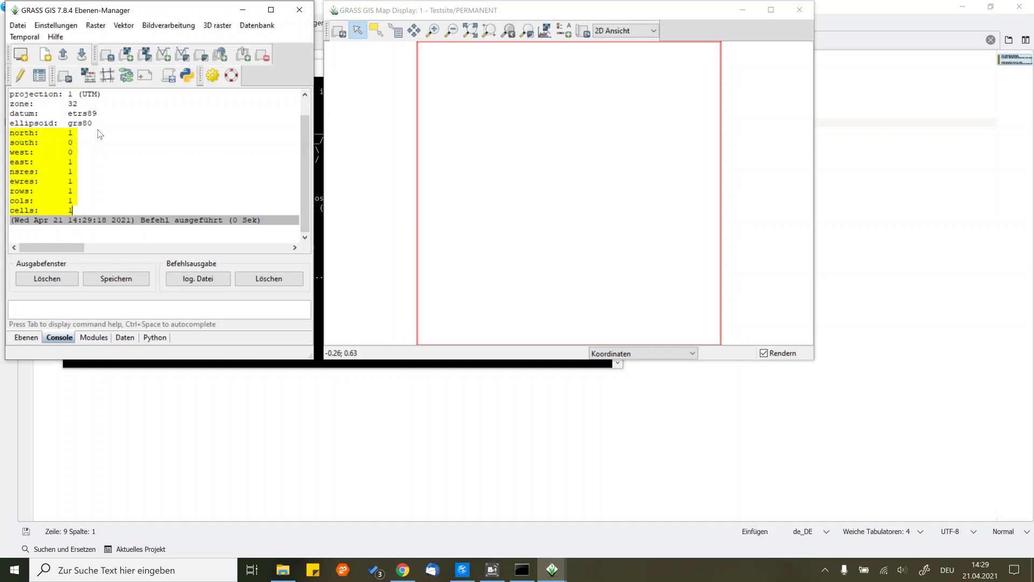
# In a new region definition, set the northern boundary to 100 and the southern boundary to 0.
pyautogui.click(76, 30)
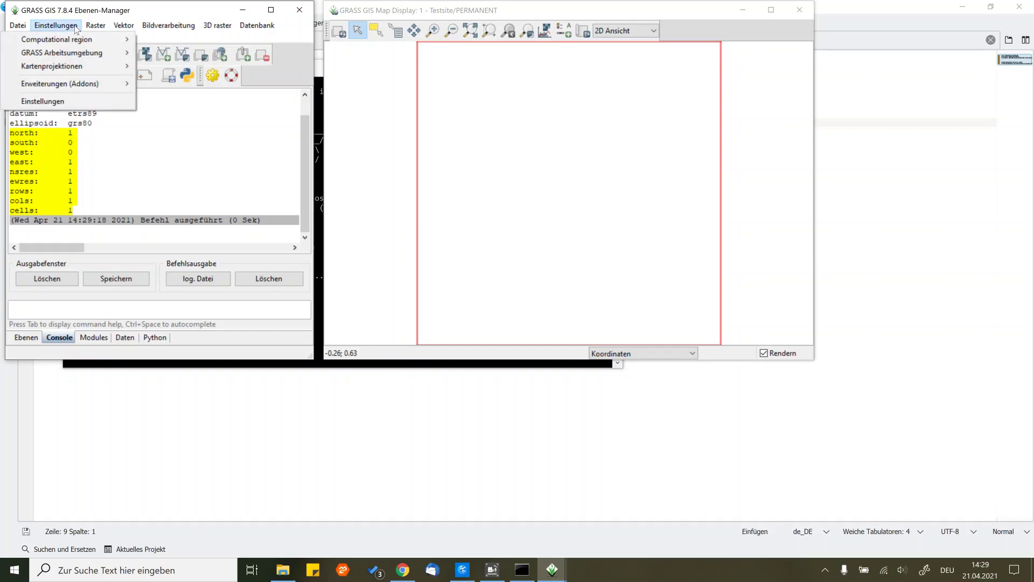
pyautogui.moveTo(80, 40)
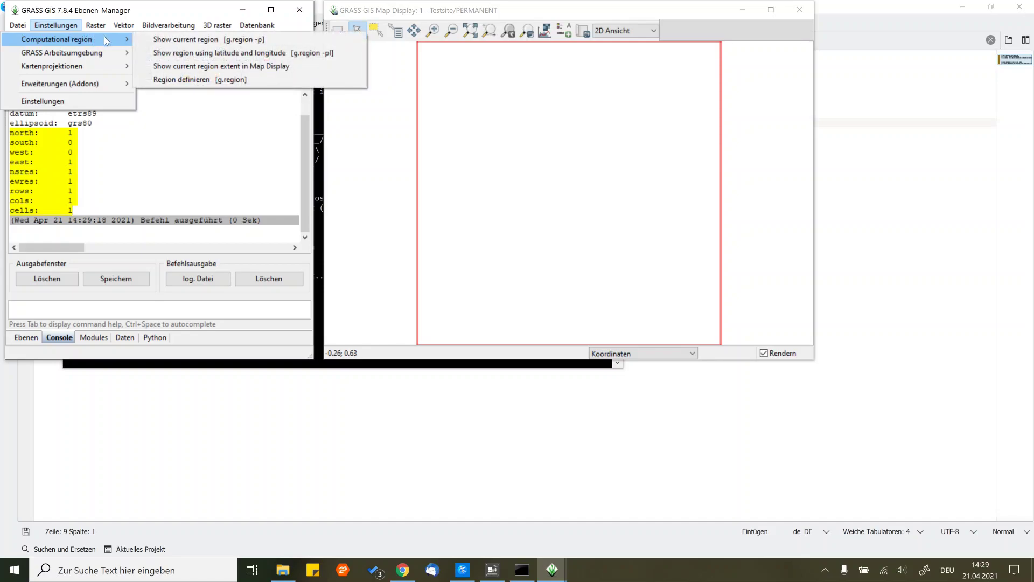
pyautogui.click(177, 81)
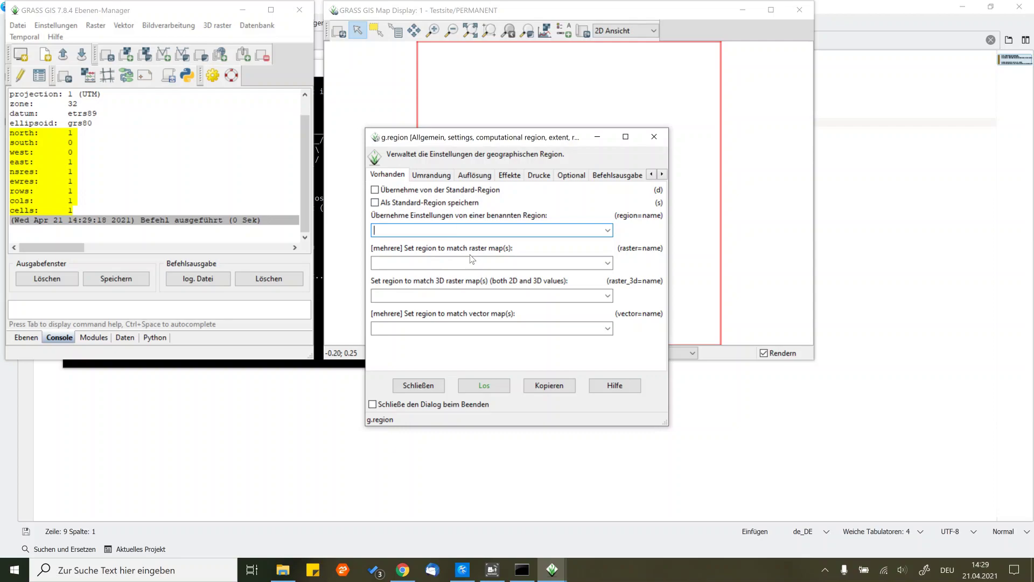
pyautogui.click(432, 176)
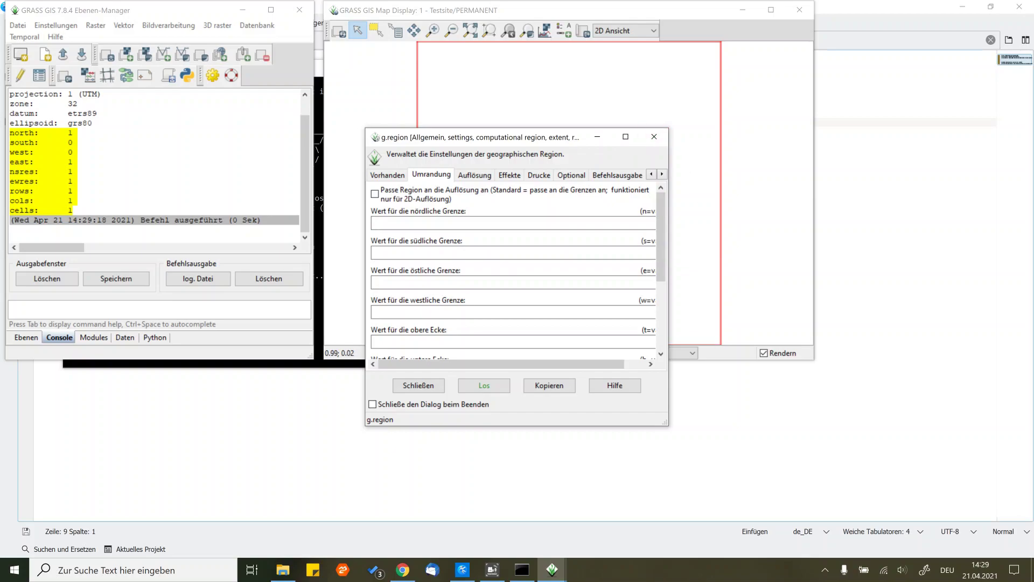
pyautogui.moveTo(667, 424); pyautogui.dragTo(790, 510)
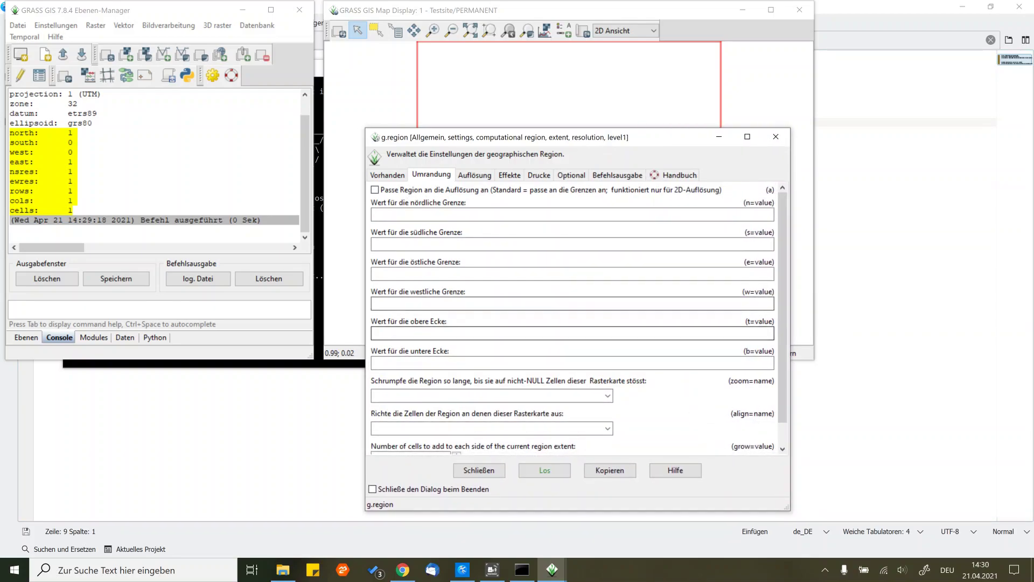
pyautogui.moveTo(641, 139); pyautogui.dragTo(601, 69)
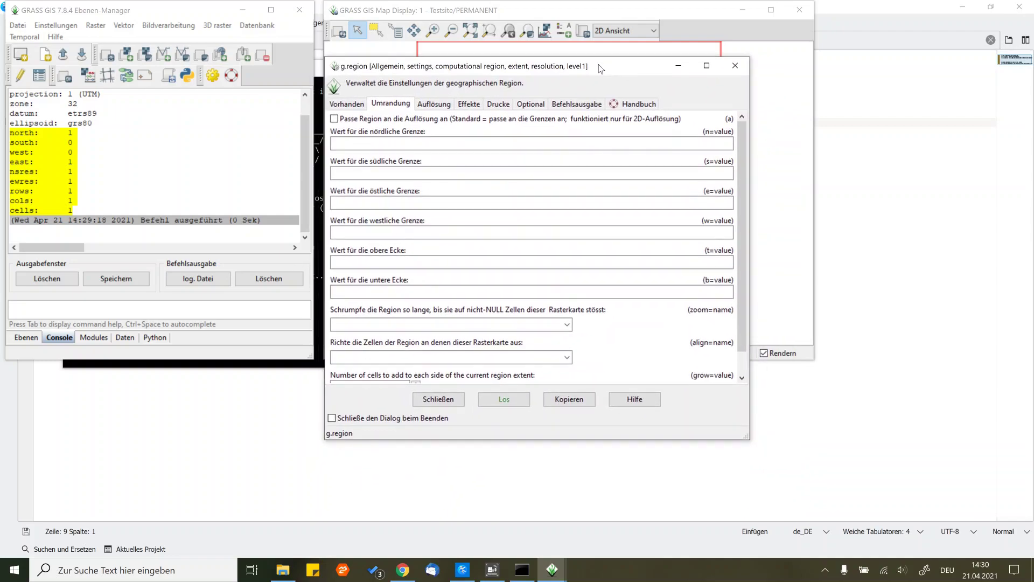
pyautogui.click(532, 143)
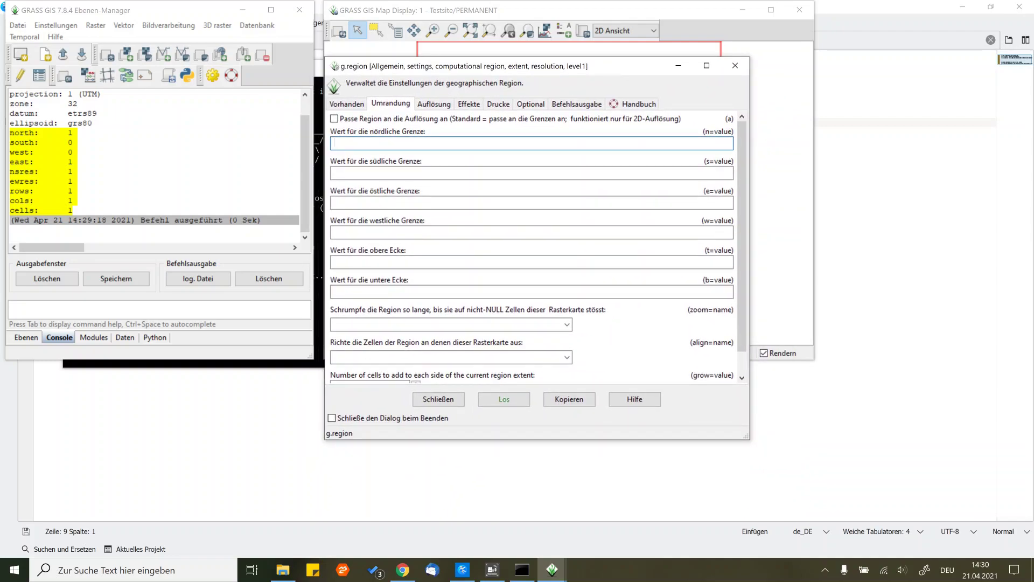
pyautogui.write('100')
pyautogui.hotkey('ctrl', 'a')
pyautogui.press('Tab')
pyautogui.write('0')
# Set the region's eastern boundary to 200 and its western boundary to 0.
pyautogui.press('Tab')
pyautogui.write('100')
pyautogui.press('Tab')
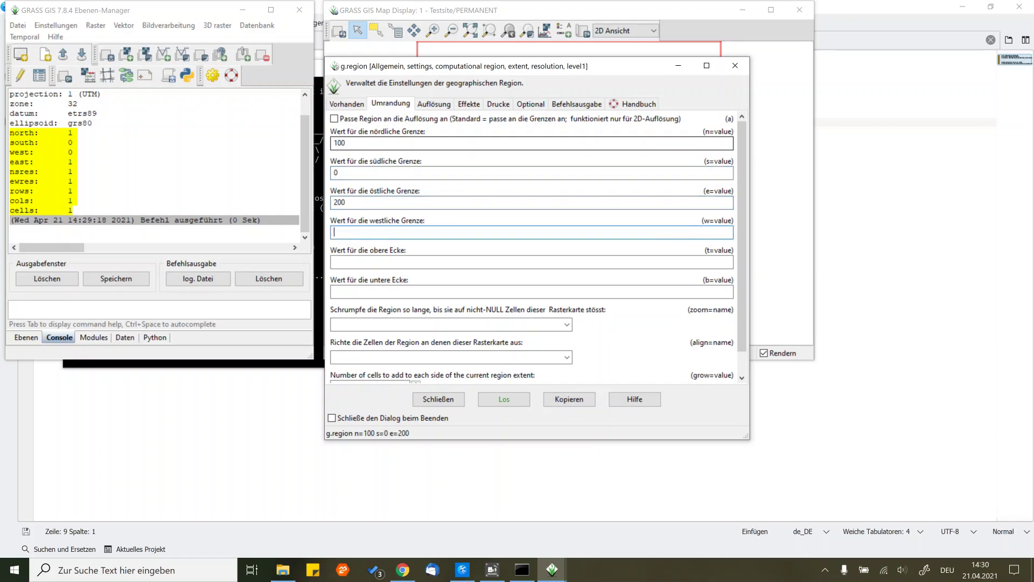
pyautogui.write('0')
pyautogui.press('Tab')
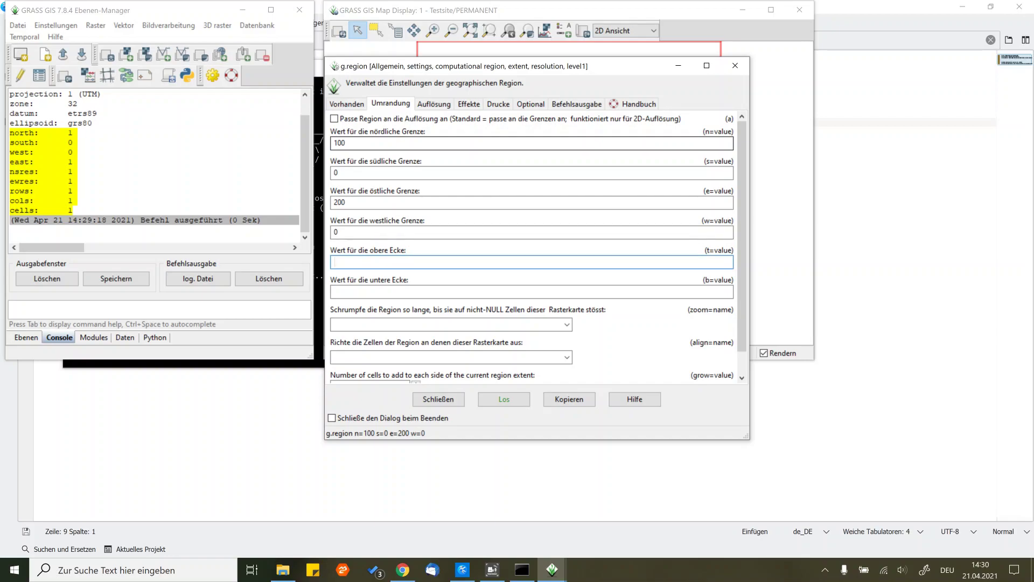
# Set the region's upper limit to 100 and its lower limit to 0.
pyautogui.write('100')
pyautogui.press('Tab')
pyautogui.write('0')
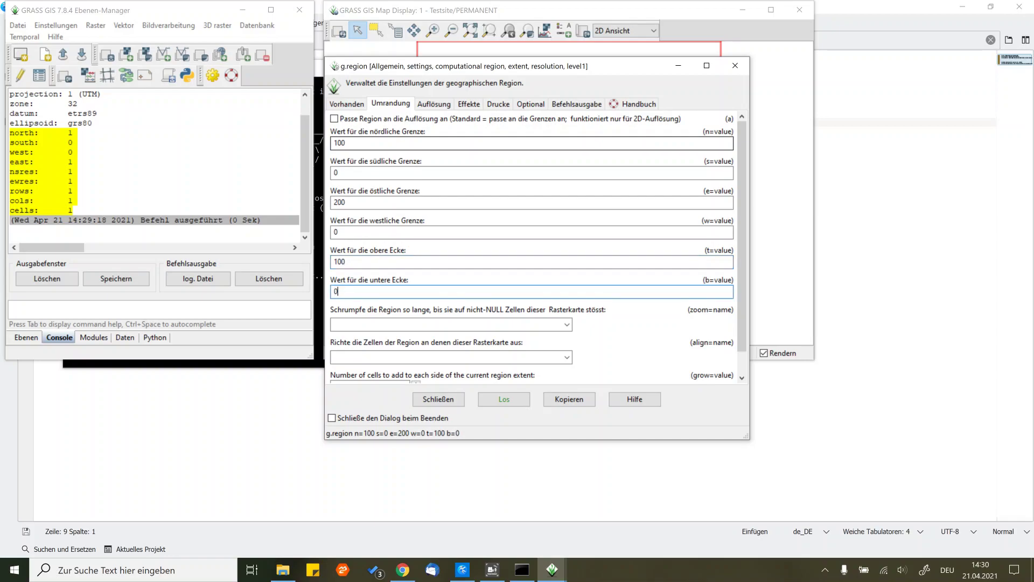
pyautogui.scroll(-3, 467, 142)
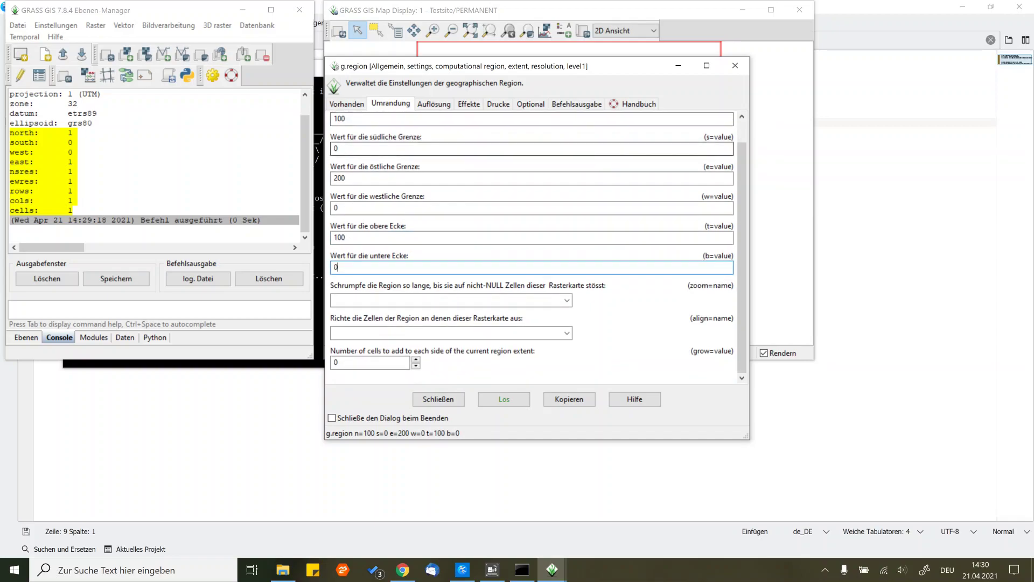
# Set the region's resolution to 50 rows and 100 columns.
pyautogui.click(434, 104)
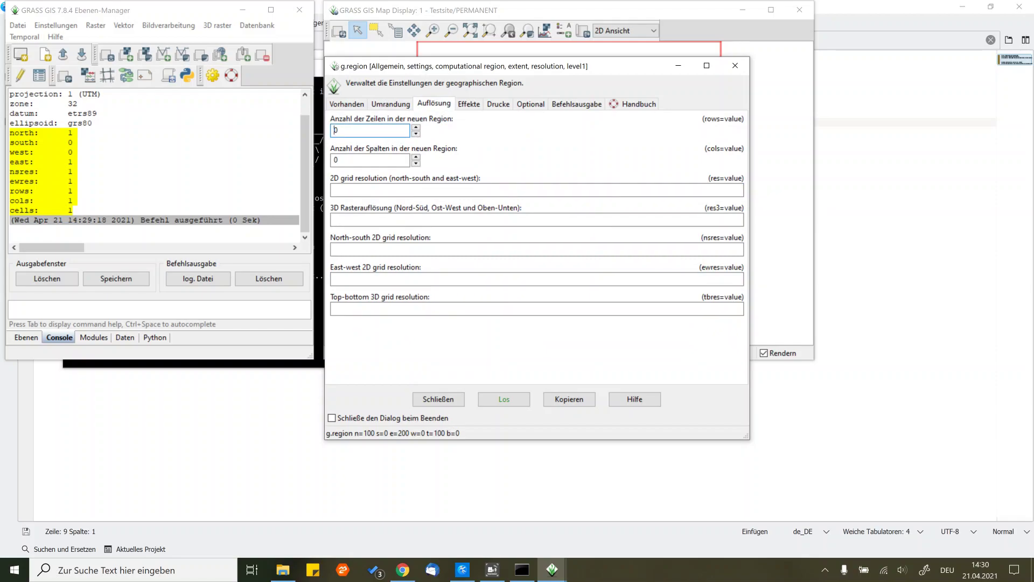
pyautogui.write('5')
pyautogui.press('Tab')
pyautogui.write('100')
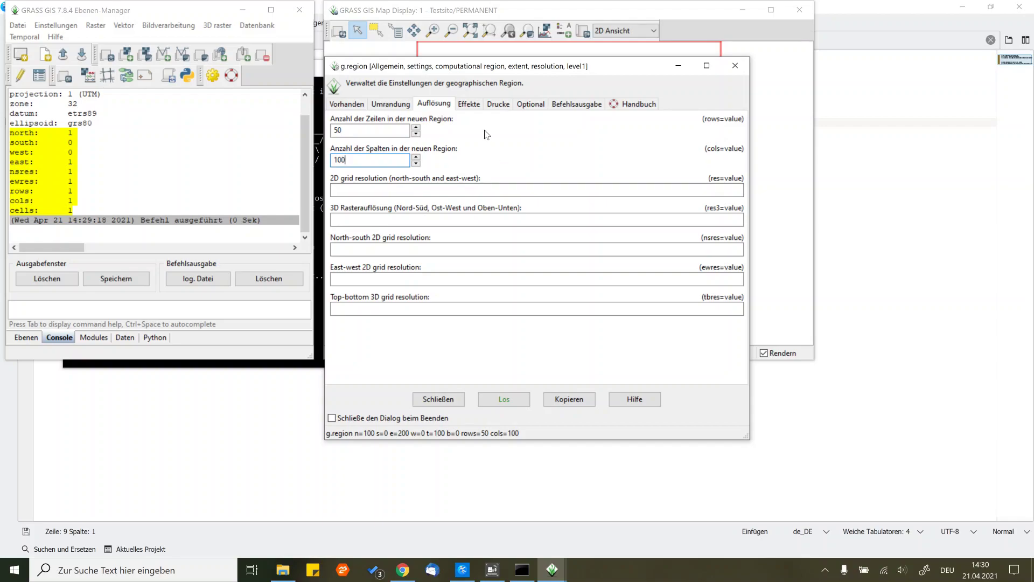
pyautogui.click(476, 108)
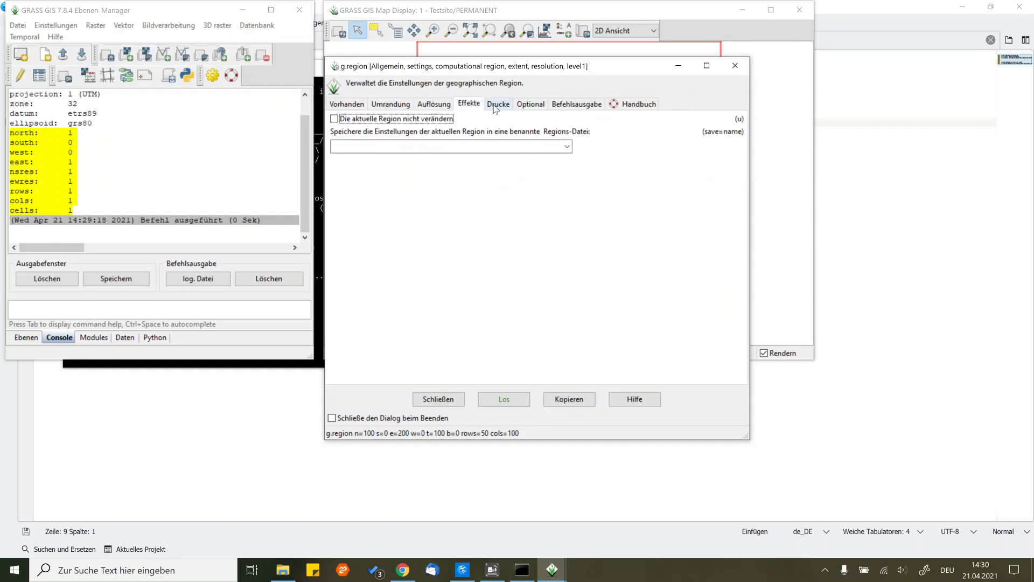
pyautogui.click(497, 108)
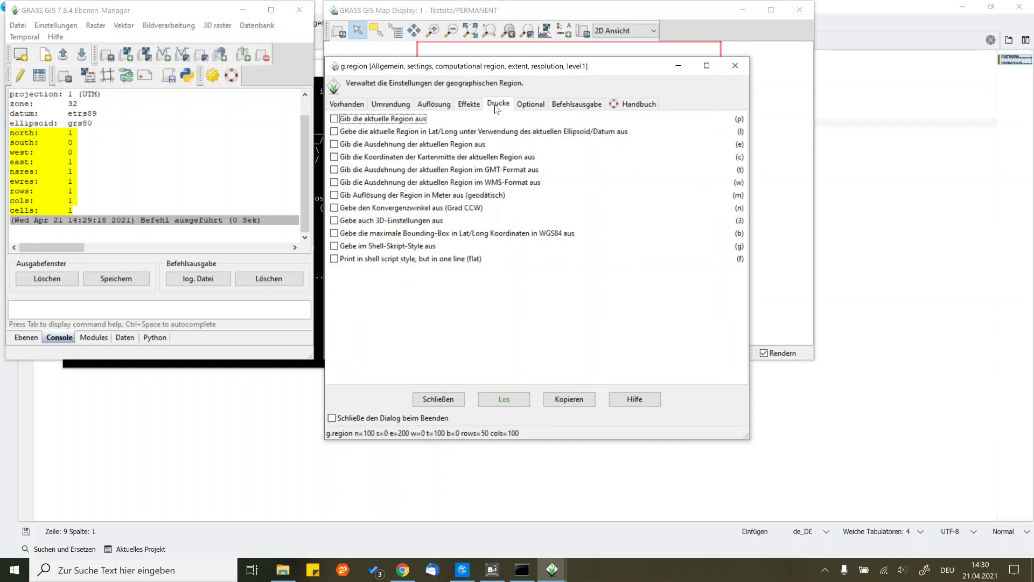
pyautogui.click(464, 105)
pyautogui.click(441, 106)
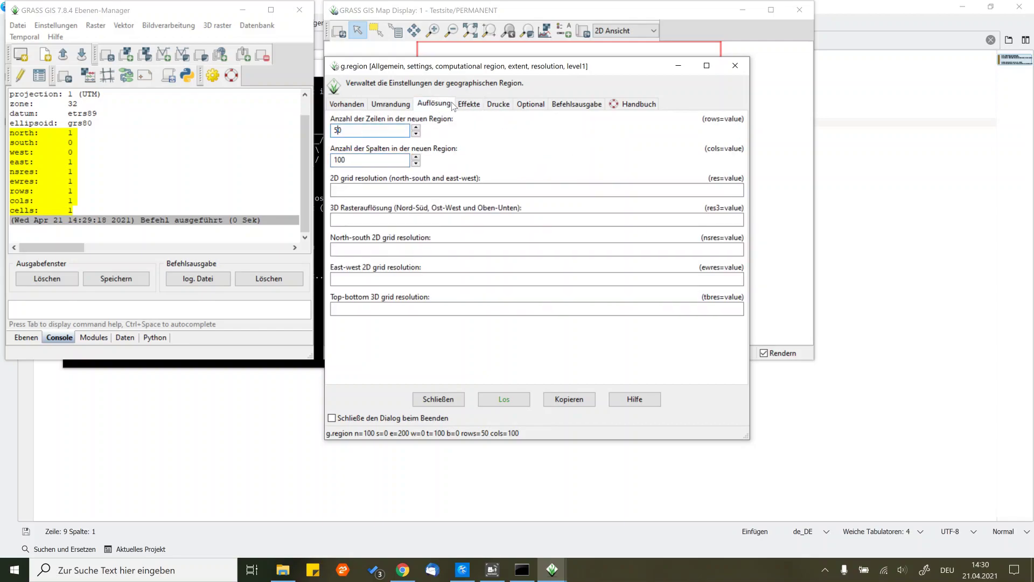
pyautogui.click(531, 107)
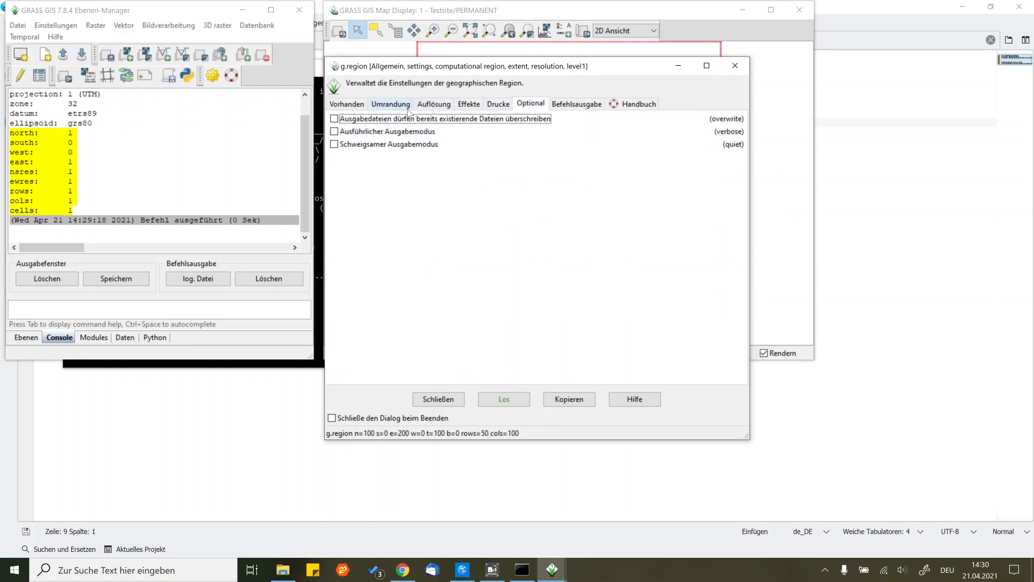
pyautogui.click(424, 110)
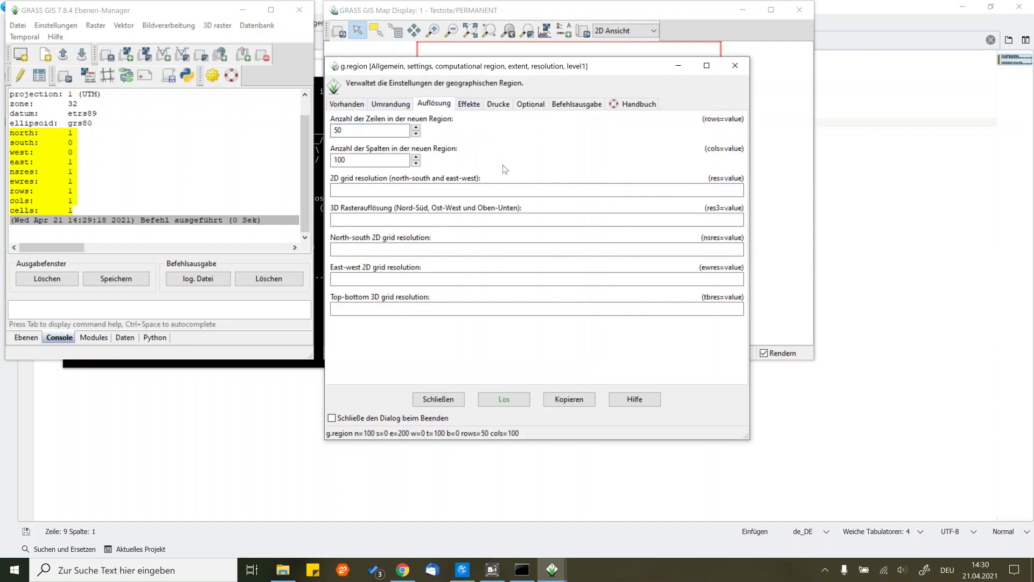
# Run g.region to apply the new bounds and grid, and close its dialog.
pyautogui.click(510, 399)
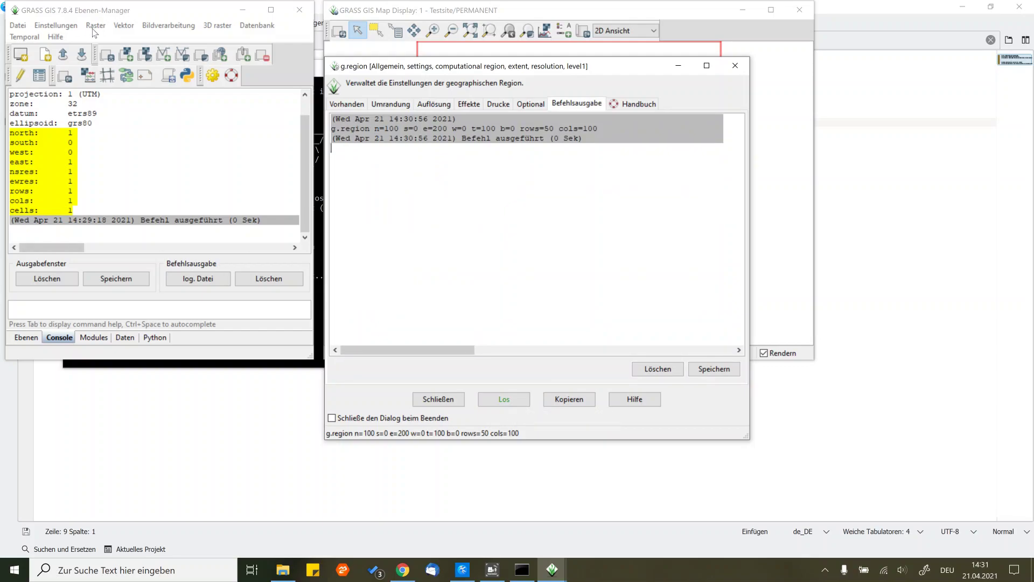
pyautogui.click(59, 25)
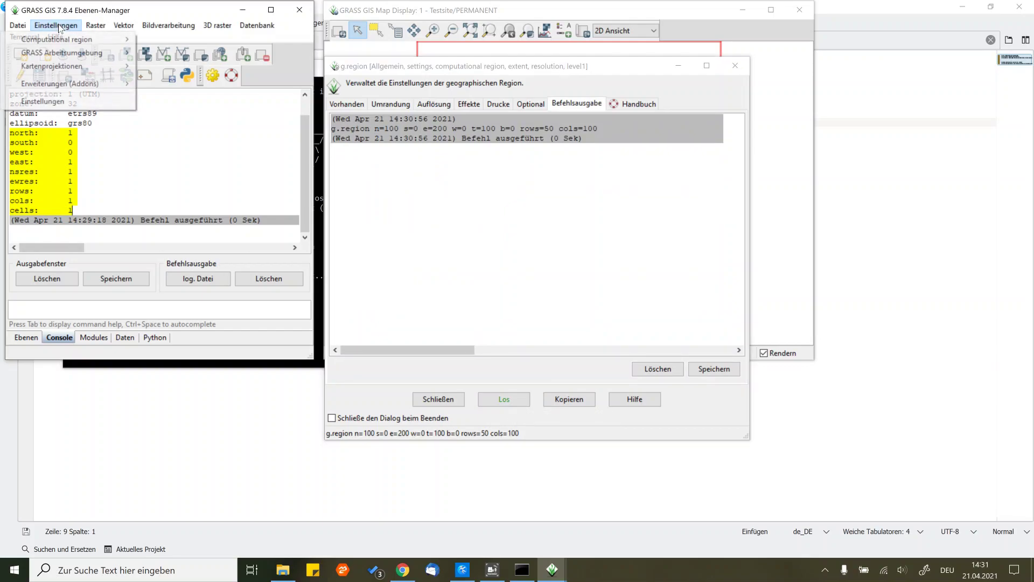
pyautogui.click(448, 398)
pyautogui.click(448, 398)
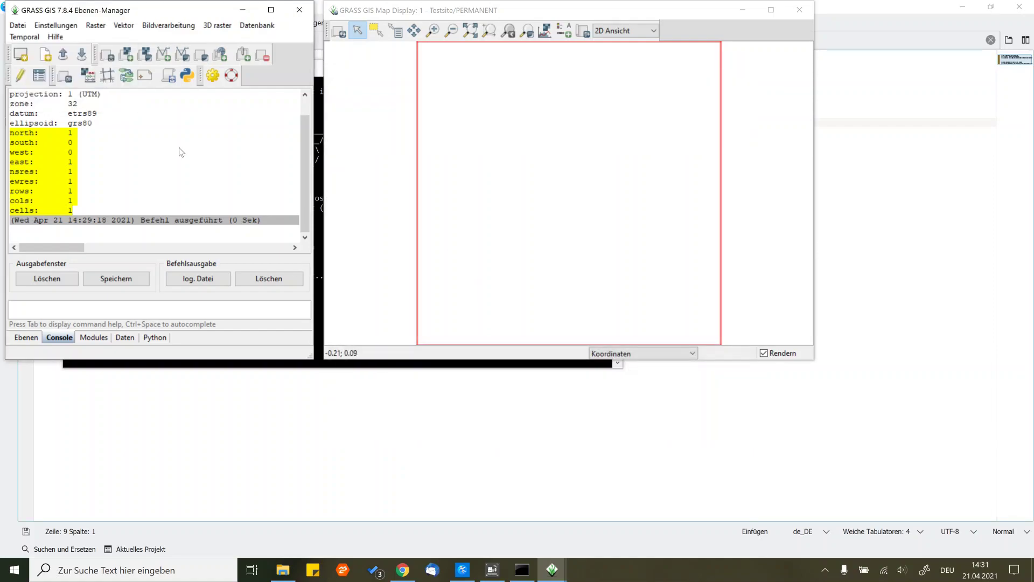
# Print the current computational region again to check the applied bounds and grid.
pyautogui.click(68, 27)
pyautogui.moveTo(65, 39)
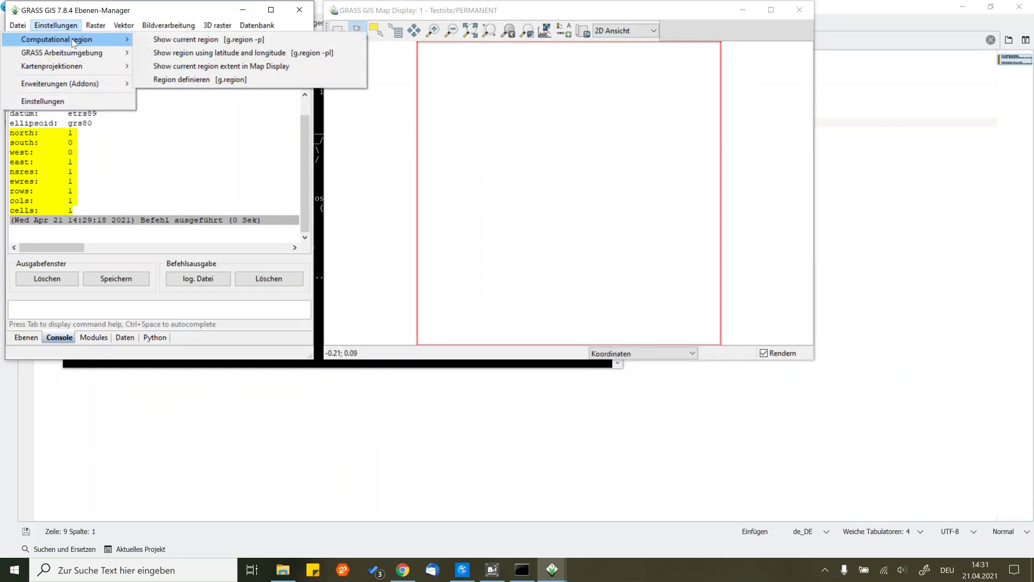
pyautogui.click(178, 43)
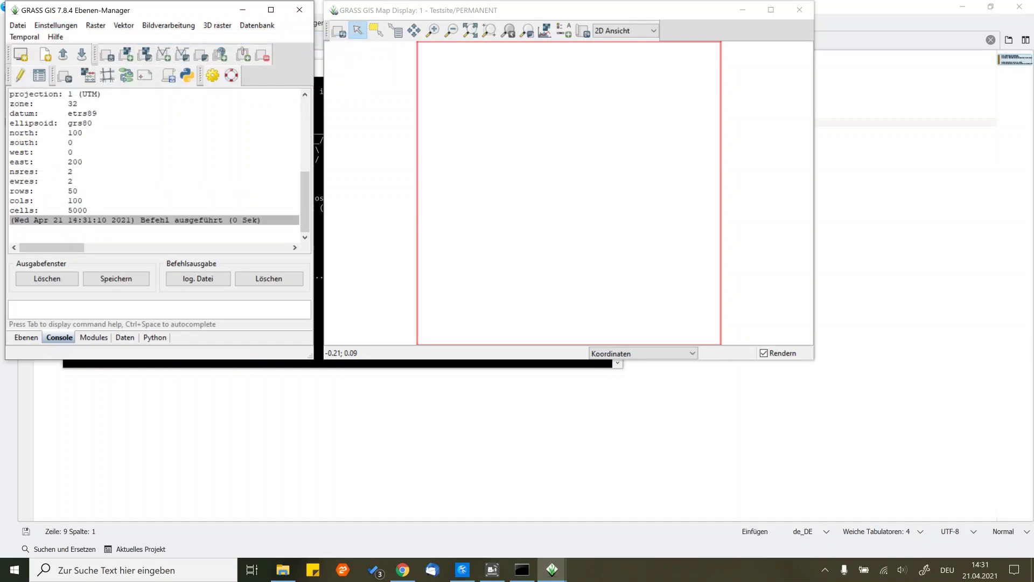